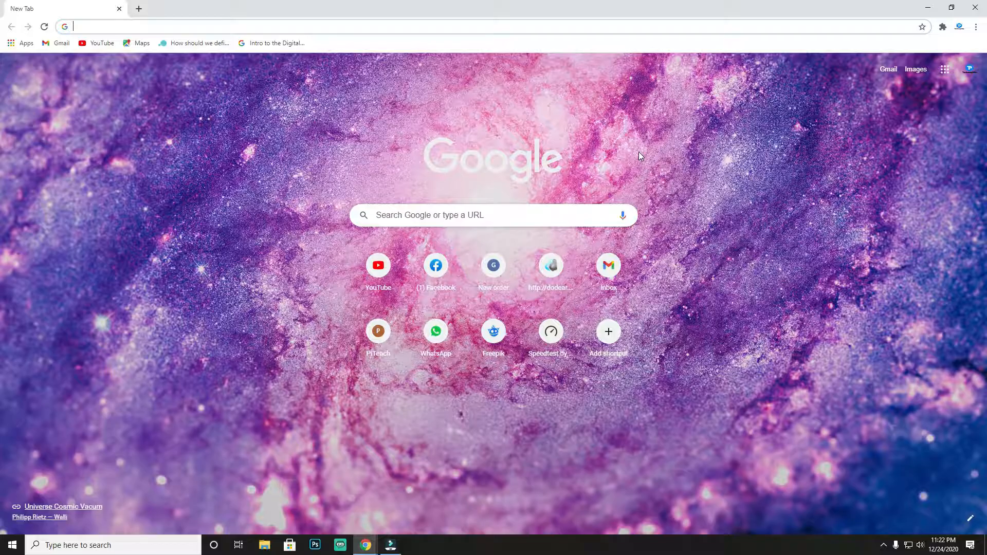
Step: Open the hipdf.com website
click(383, 29)
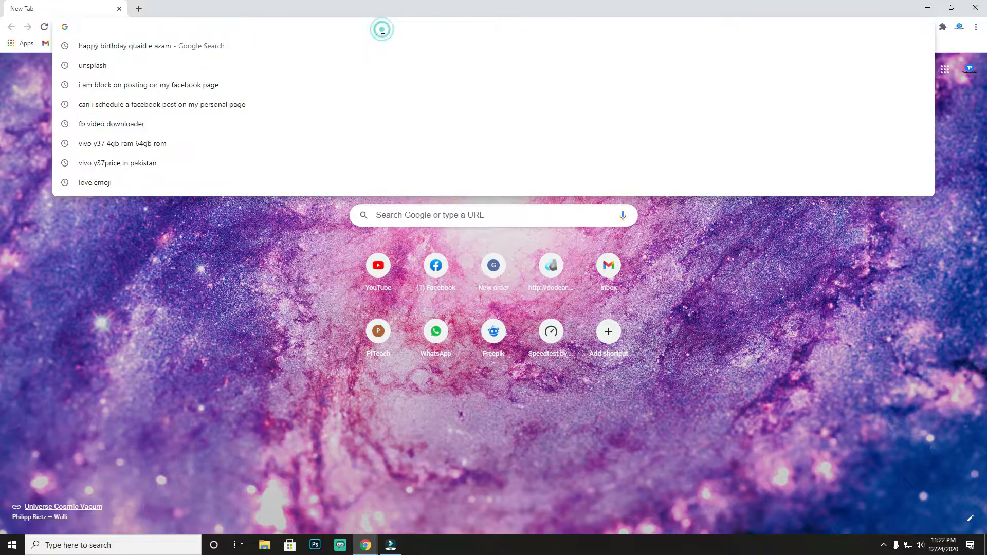
text(hipdf)
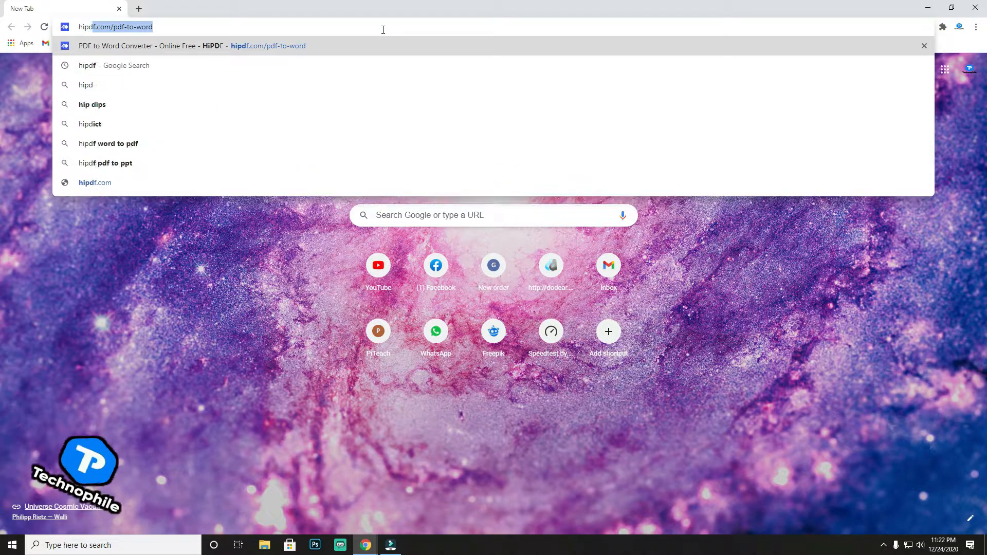
text(.com/pdf-to-word)
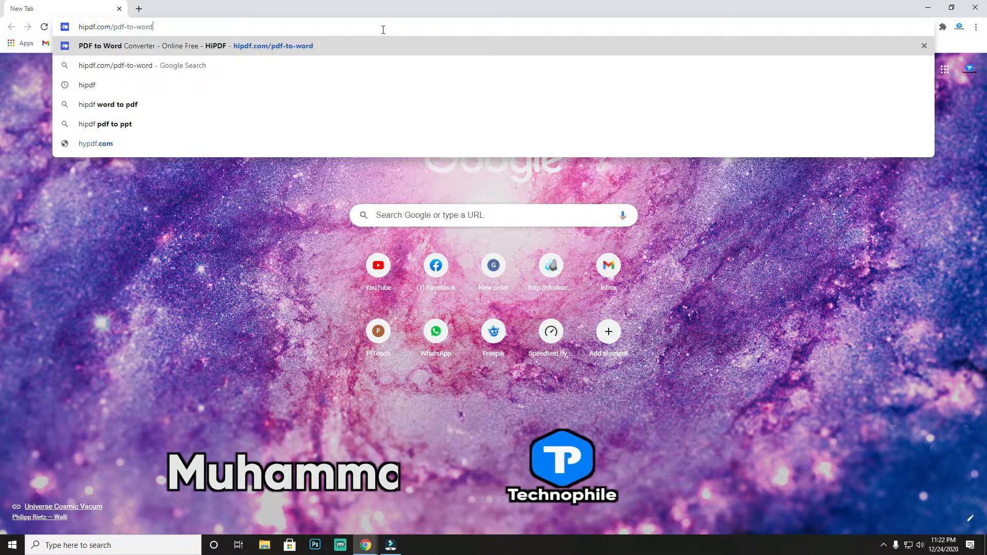
key(BackSpace)
key(BackSpace)
key(BackSpace)
key(BackSpace)
key(BackSpace)
key(BackSpace)
key(BackSpace)
key(BackSpace)
key(BackSpace)
key(BackSpace)
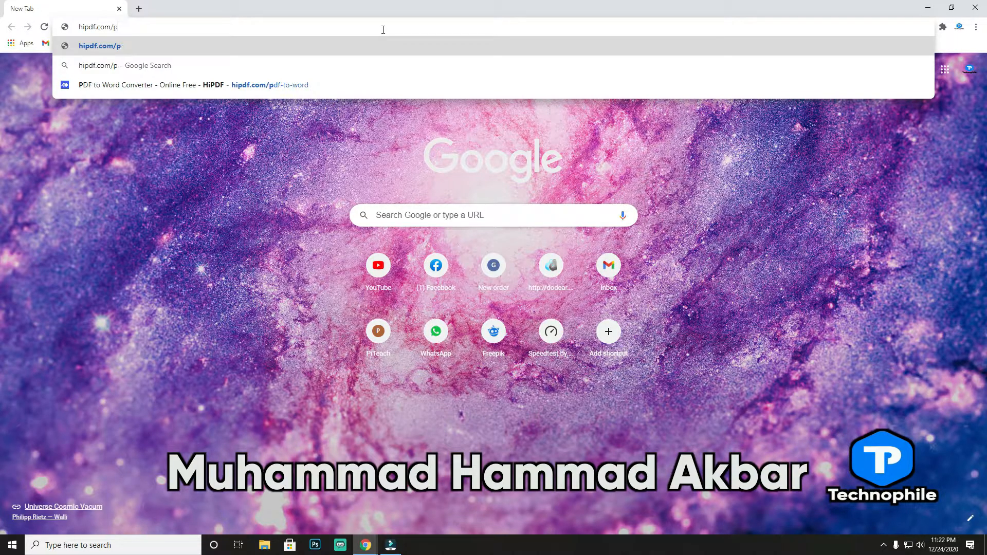
key(Return)
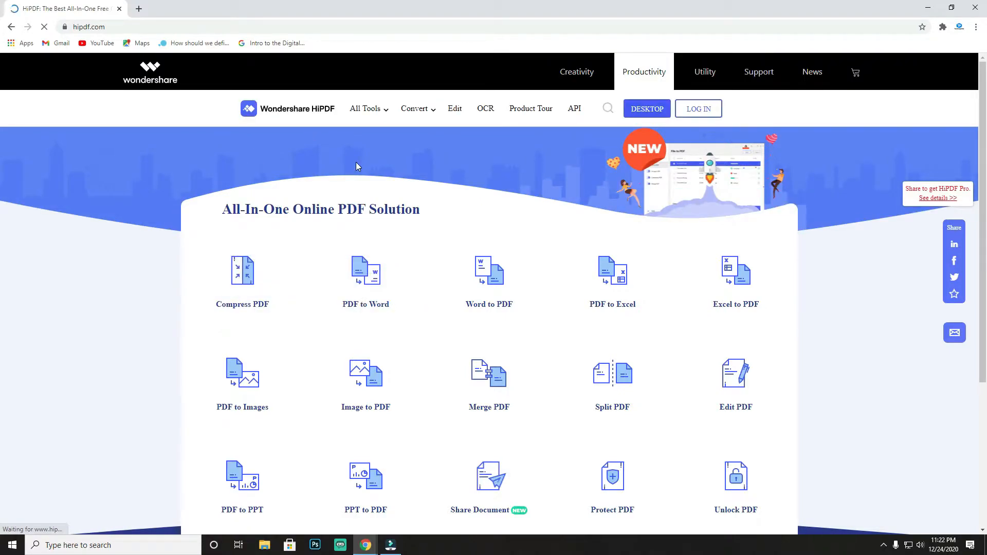
Step: Dismiss the HiPDF Pro giveaway pop-up and open the Word to PDF converter
scroll(359, 180, down, 2)
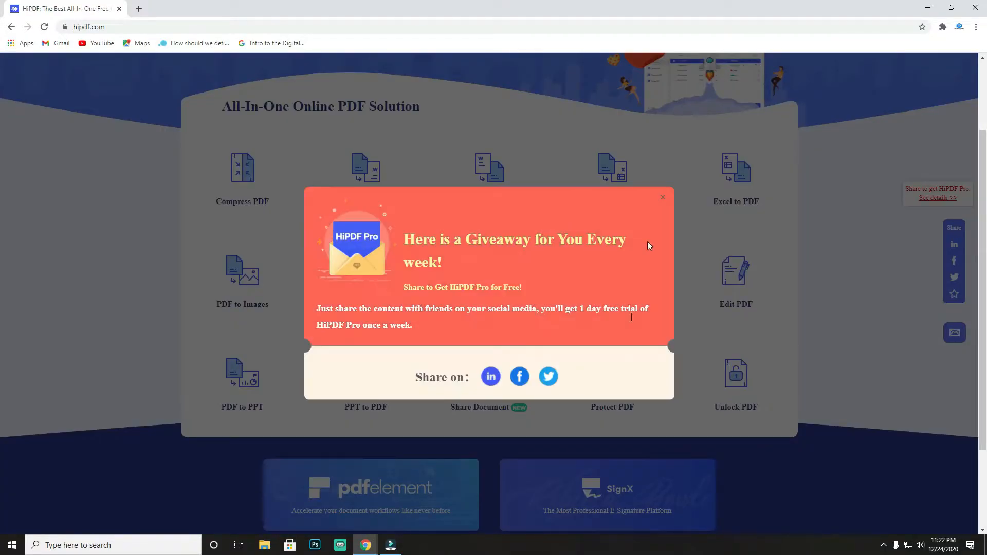
click(663, 198)
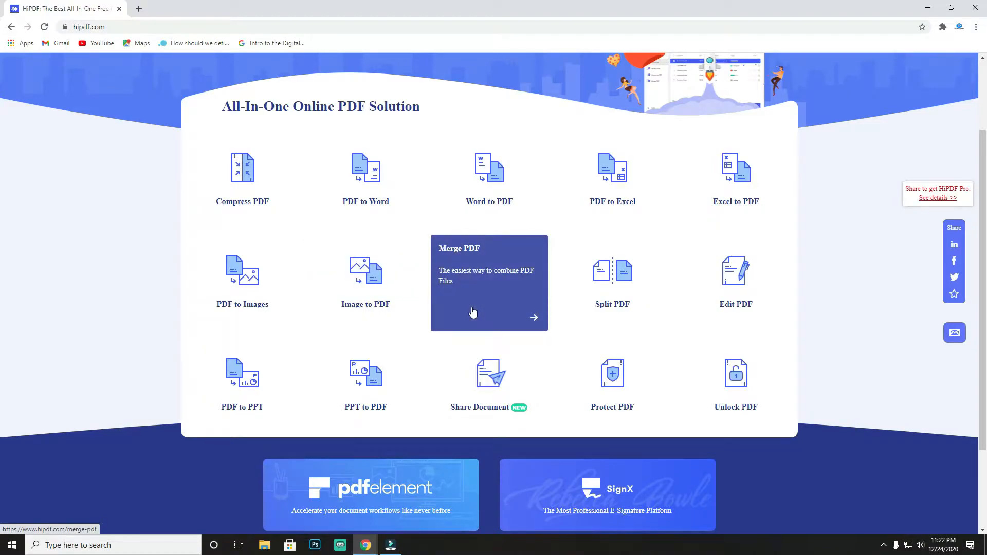
click(509, 166)
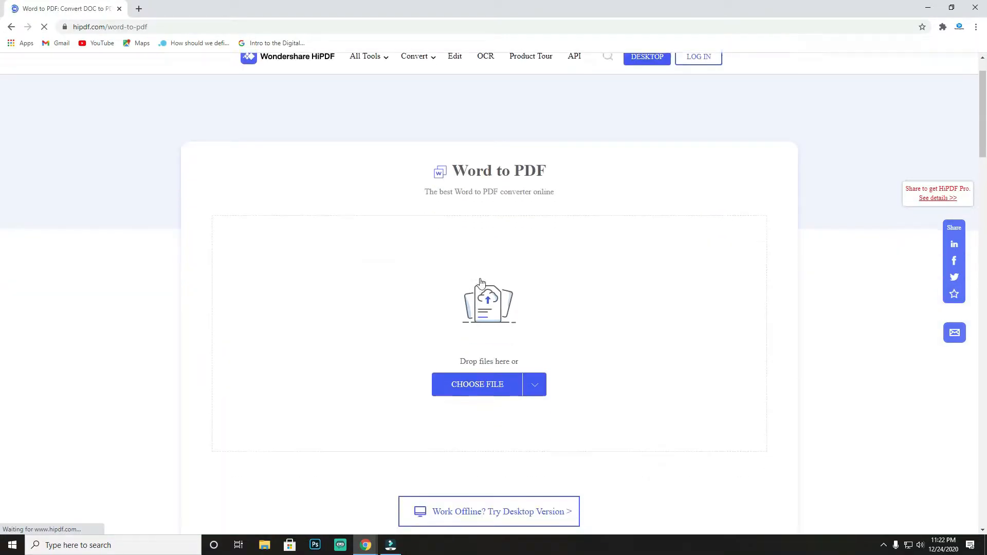
Step: Upload the demo Word file from the Documents folder to the Word to PDF converter
scroll(481, 282, down, 1)
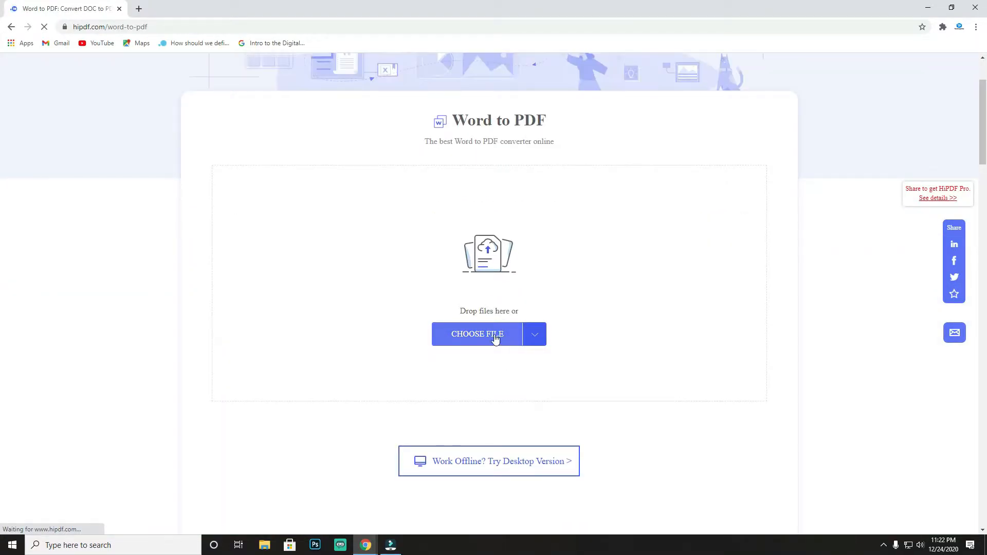
click(495, 335)
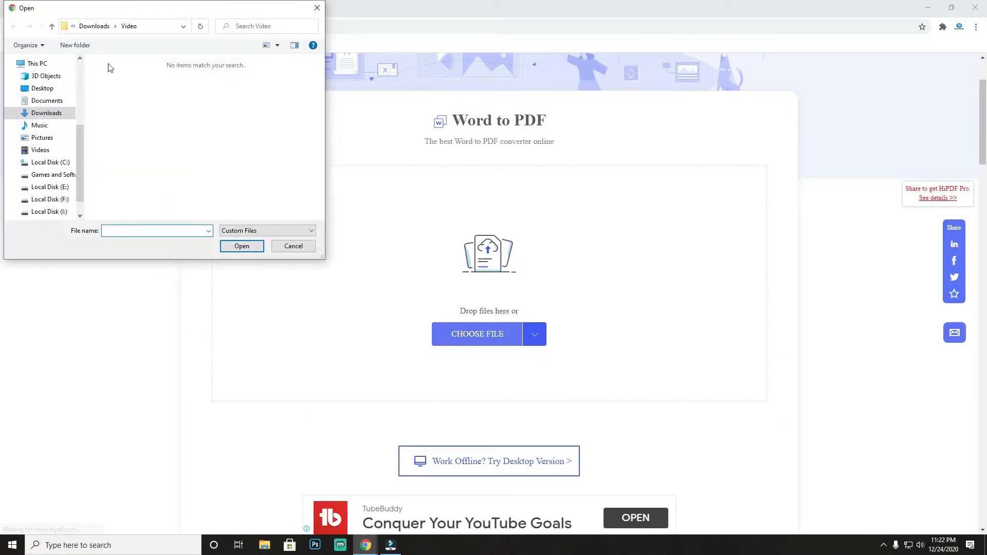
click(46, 101)
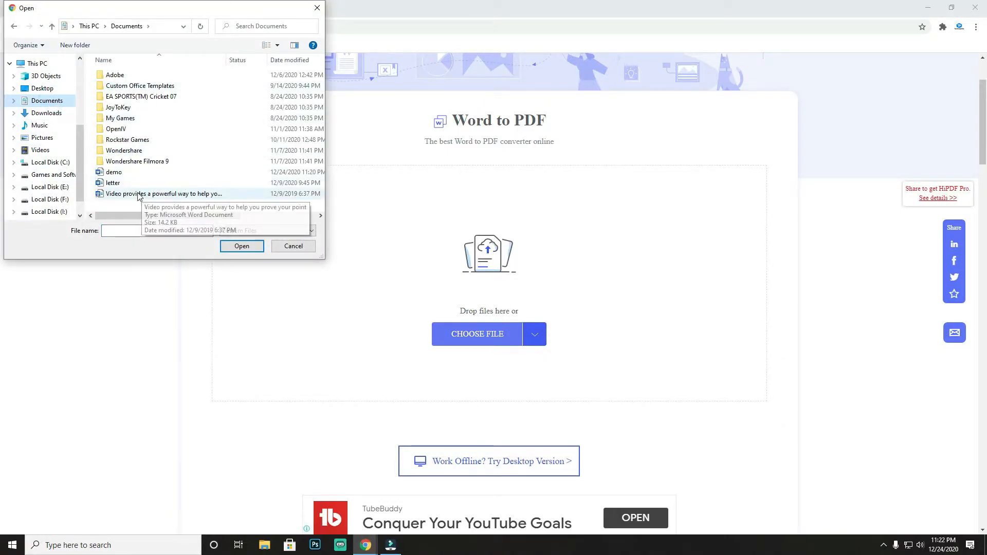
click(110, 173)
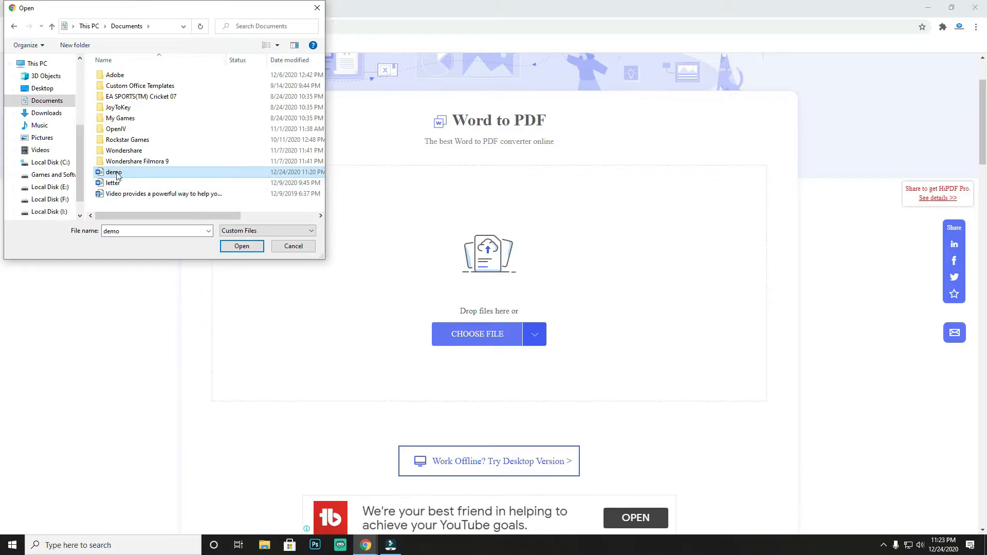
click(242, 246)
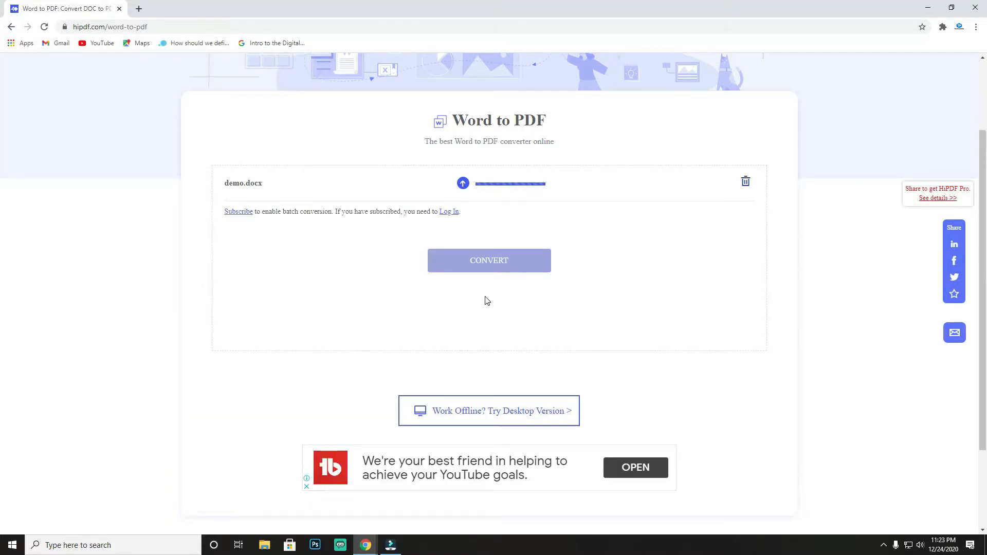
Step: Convert demo.docx to PDF and download the converted file
click(469, 269)
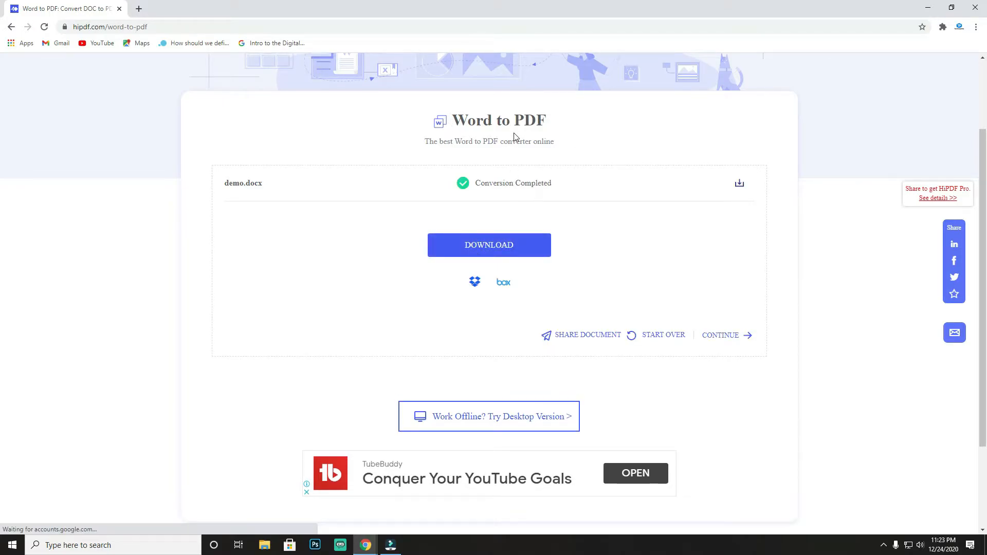
click(511, 252)
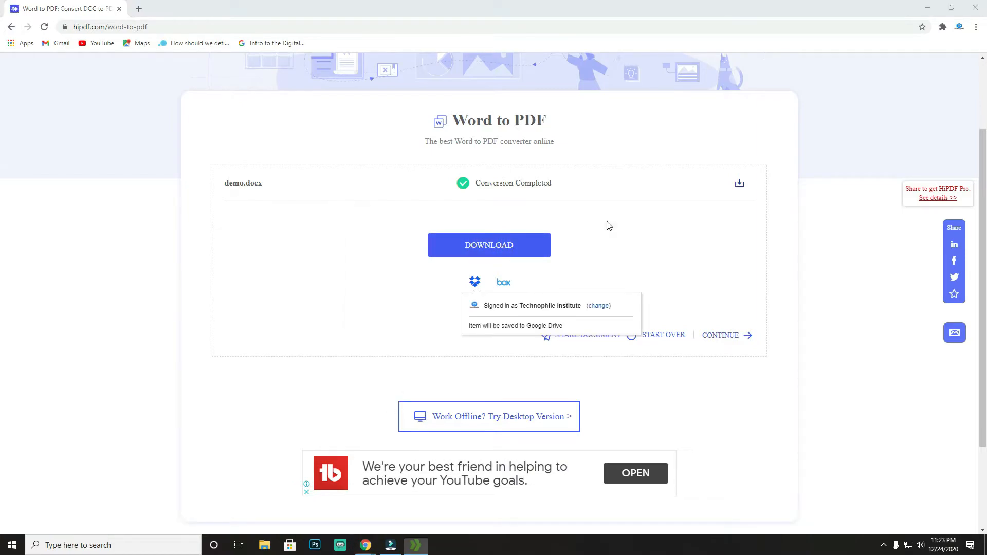
click(483, 318)
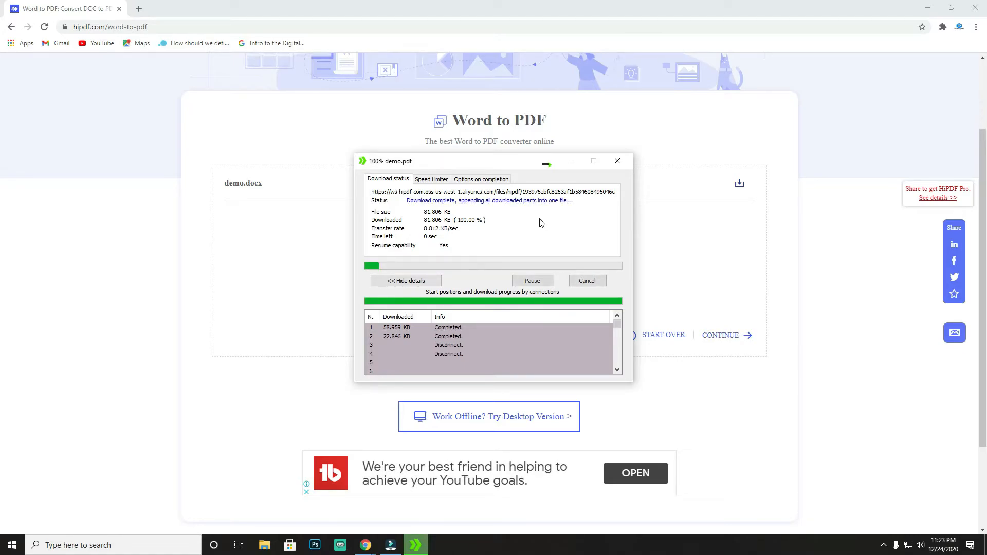
Step: Open the downloaded demo.pdf, review the converted page from top to bottom, and close it
click(410, 307)
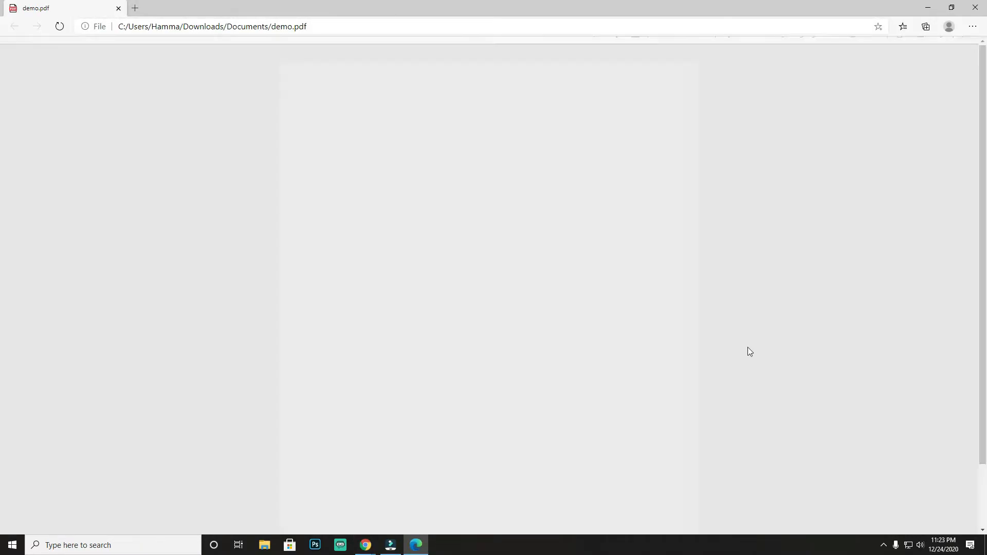
scroll(497, 327, down, 3)
scroll(532, 383, up, 2)
scroll(534, 384, down, 2)
scroll(535, 385, up, 2)
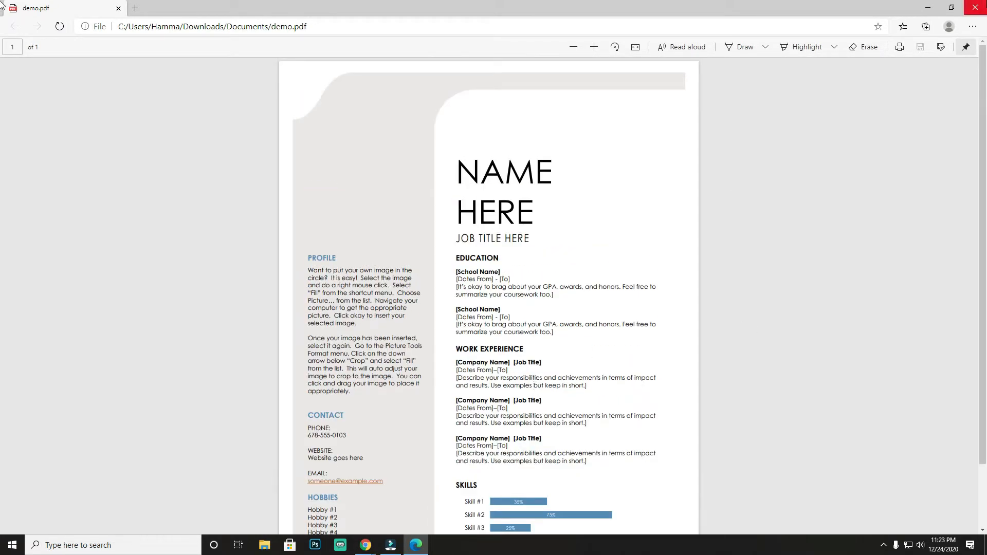
click(985, 4)
Step: Open HiPDF's PDF to Word converter from its list of all tools
scroll(540, 280, up, 2)
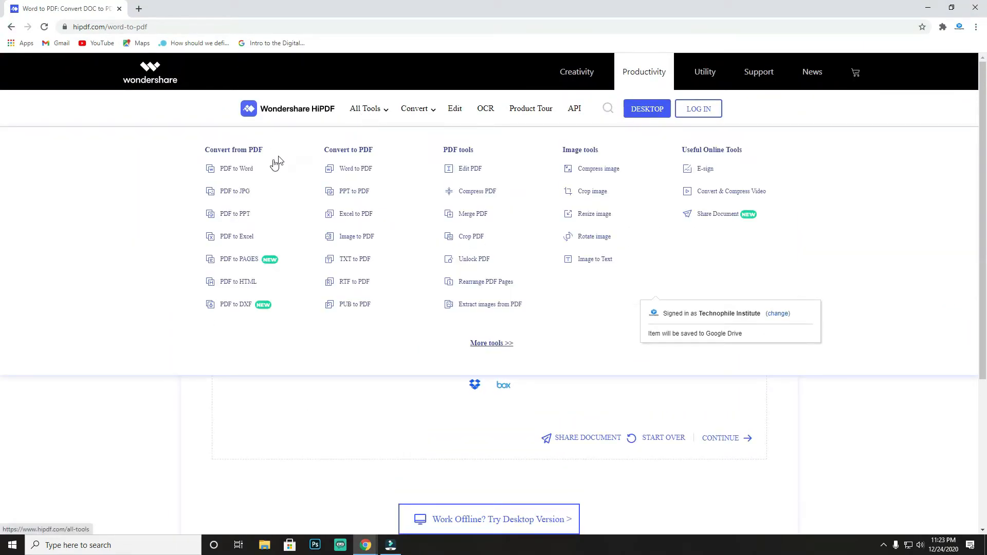
click(239, 177)
scroll(514, 391, down, 1)
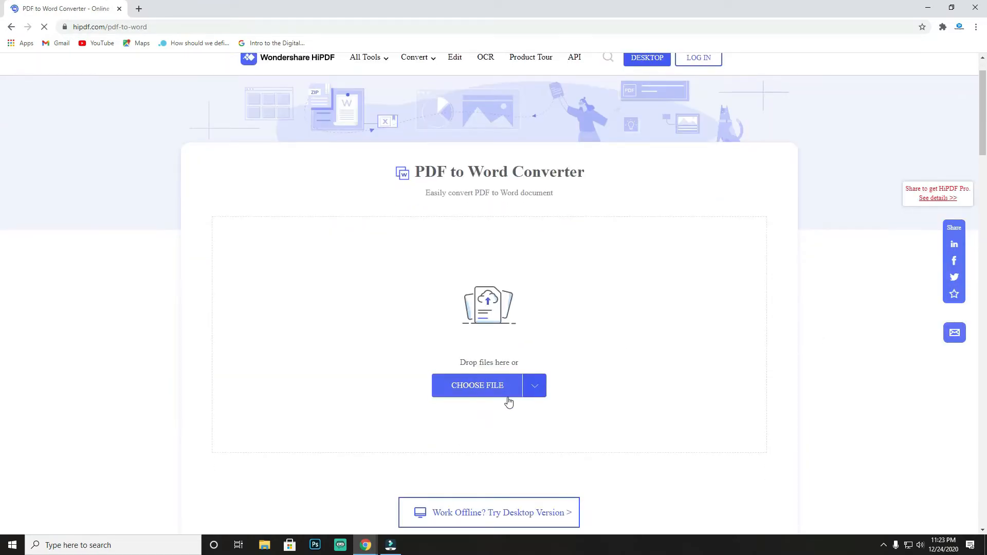
Step: Upload the intro-word-practice PDF from the Documents folder inside Downloads to the PDF to Word converter
click(509, 395)
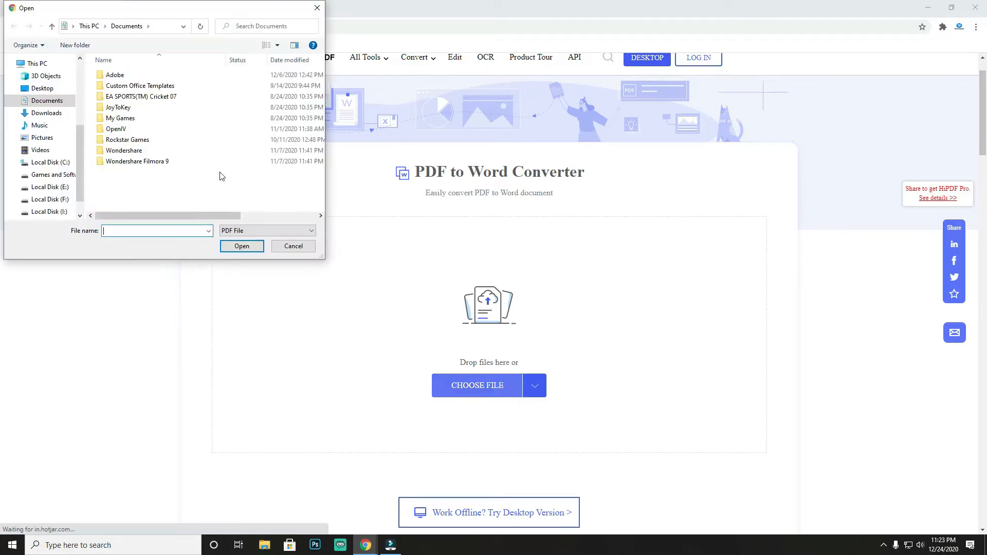
click(47, 112)
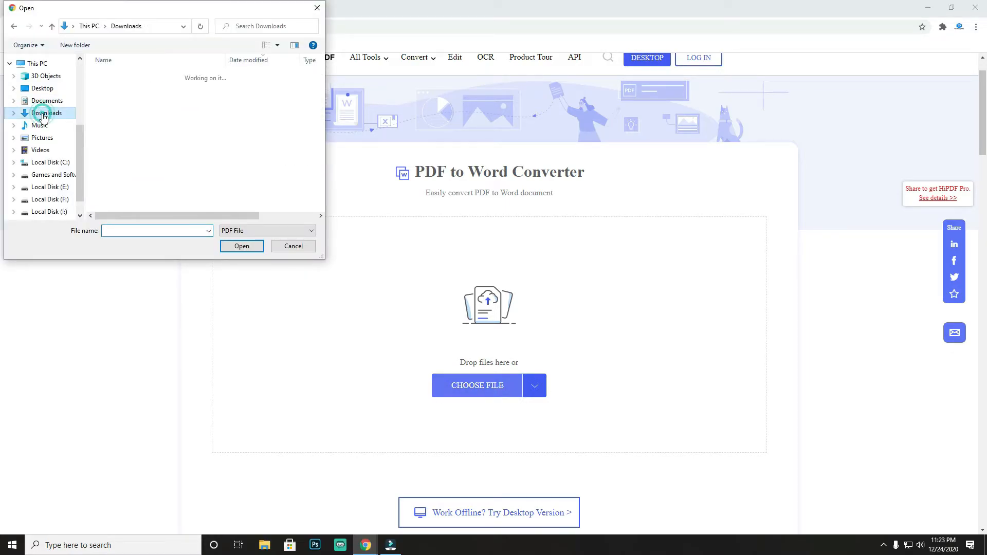
double_click(147, 90)
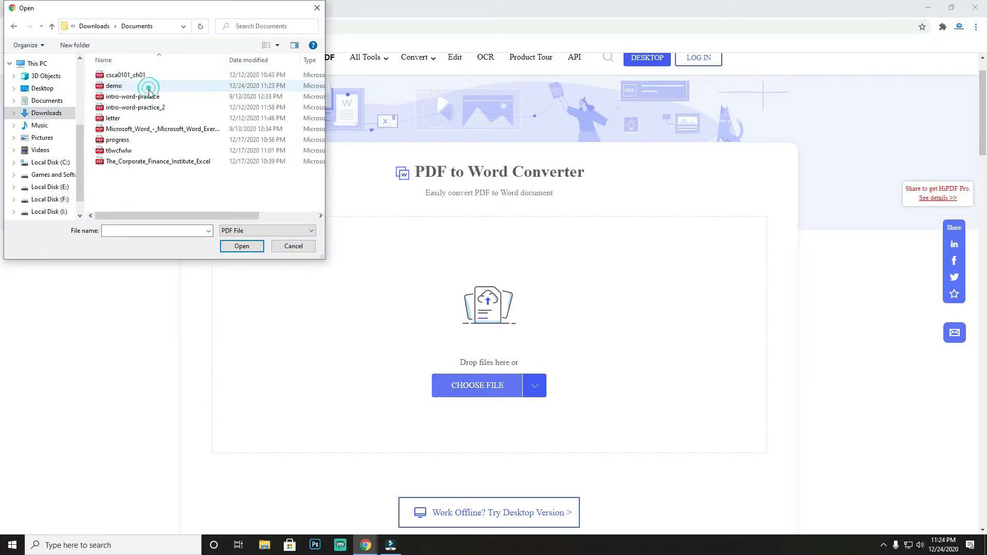
click(120, 88)
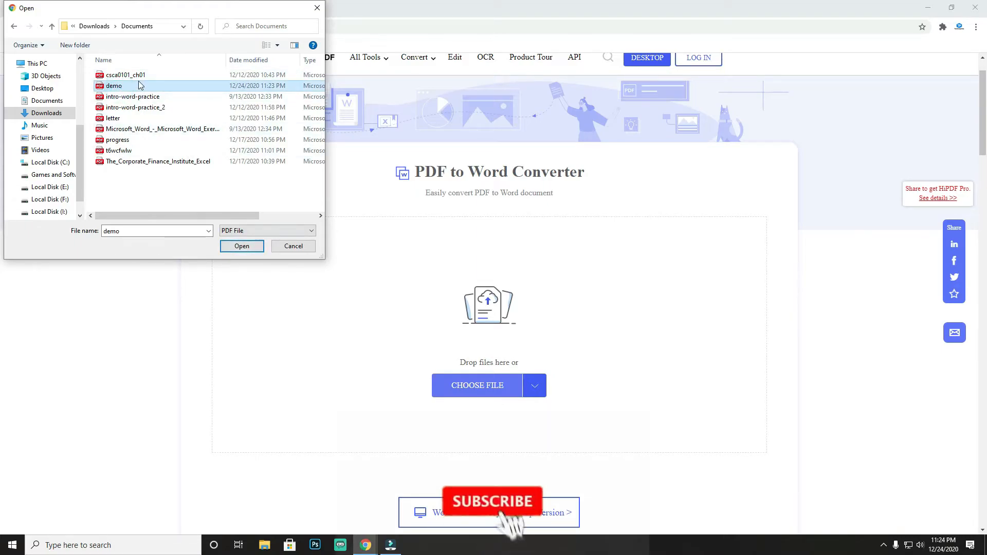
click(140, 78)
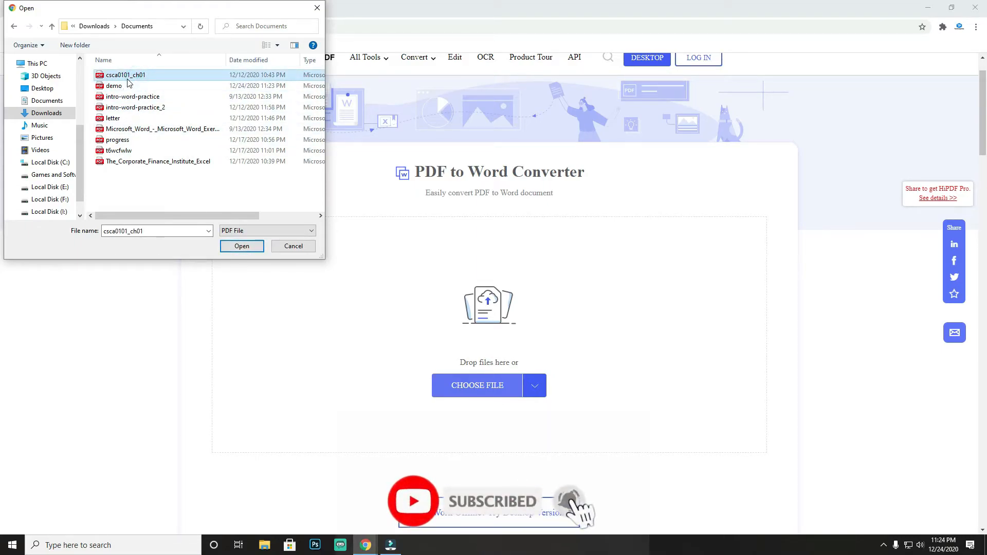
click(130, 97)
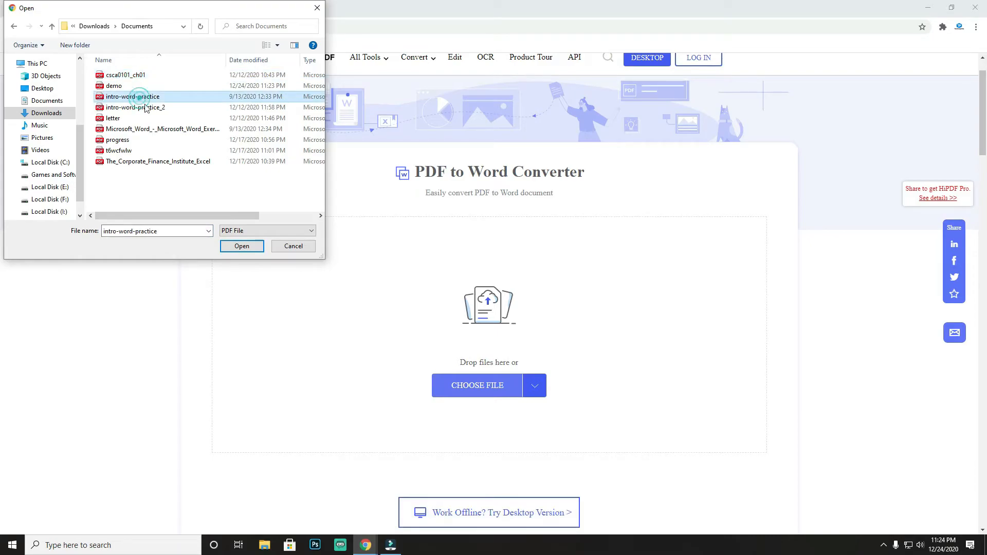
click(225, 248)
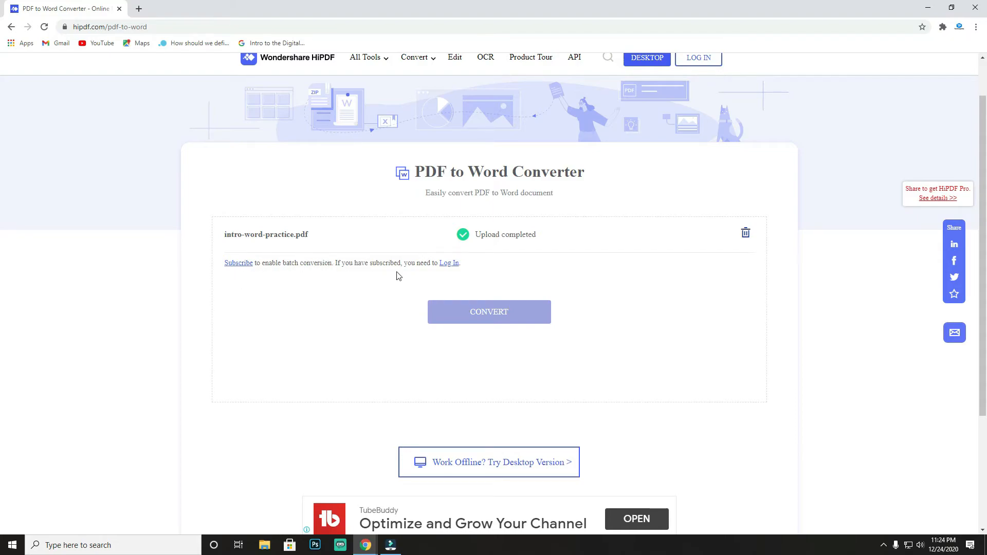
Step: Convert intro-word-practice.pdf to Word and open the downloaded document
click(492, 325)
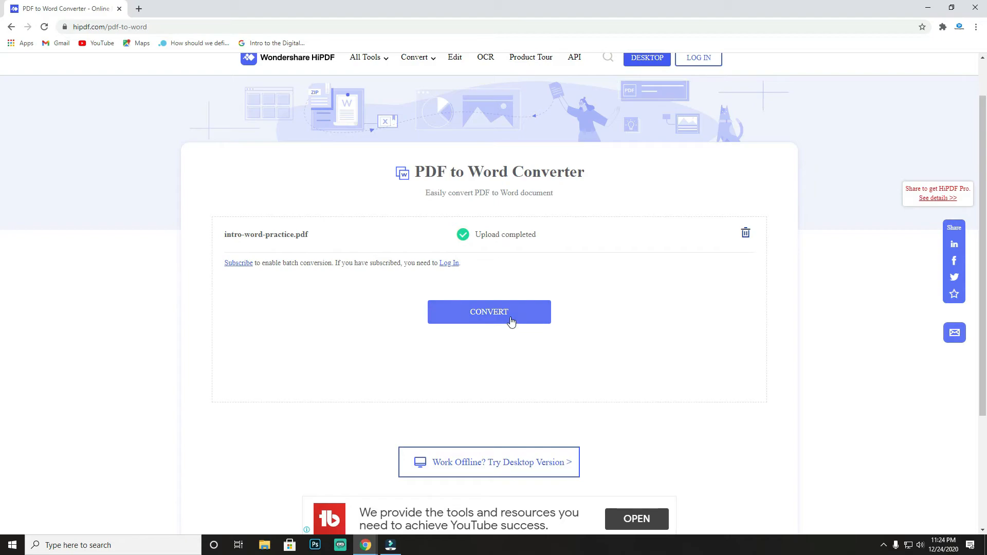
click(511, 319)
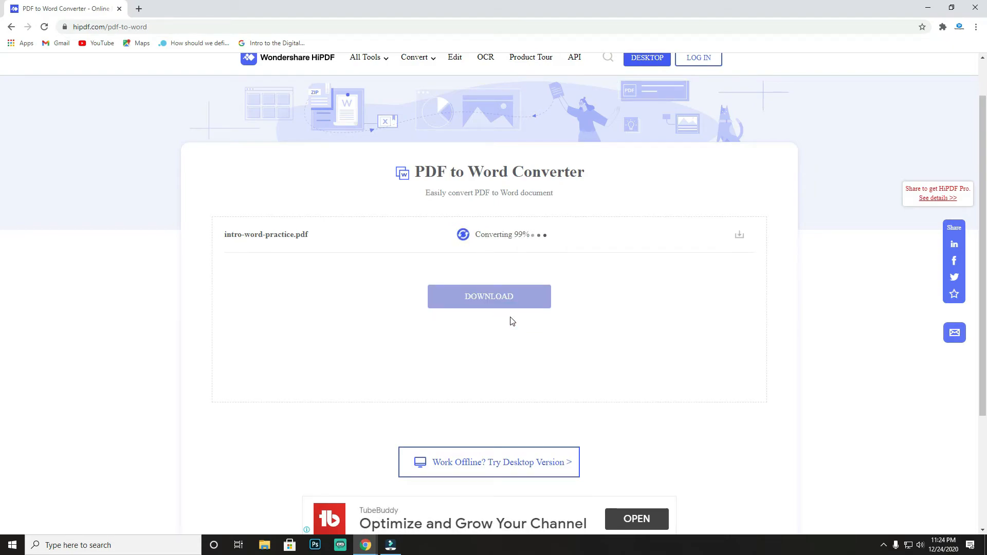
click(511, 300)
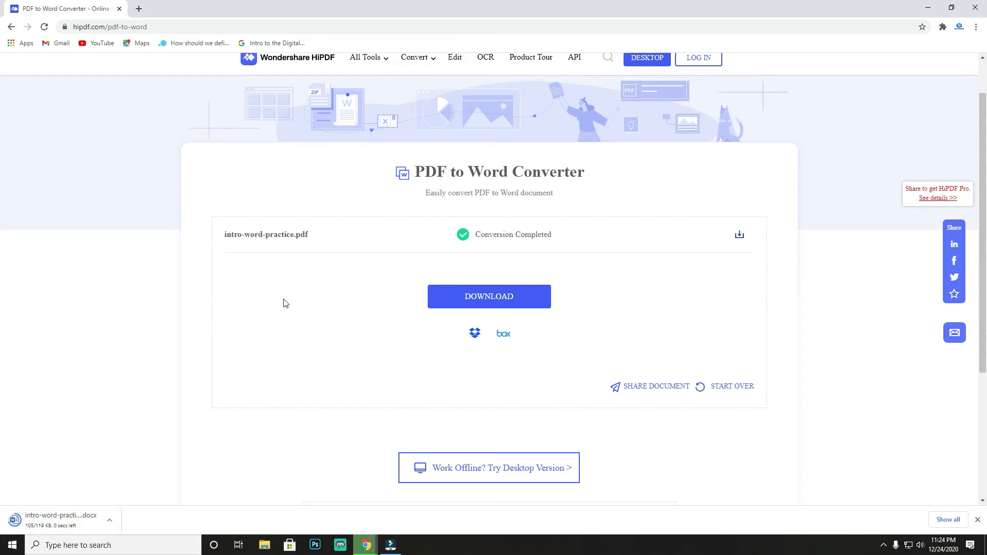
click(66, 520)
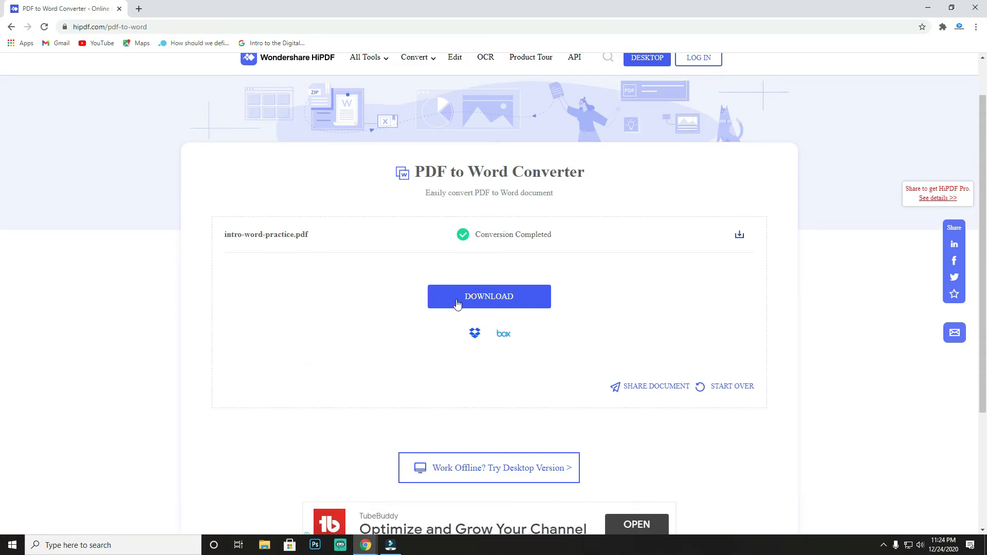